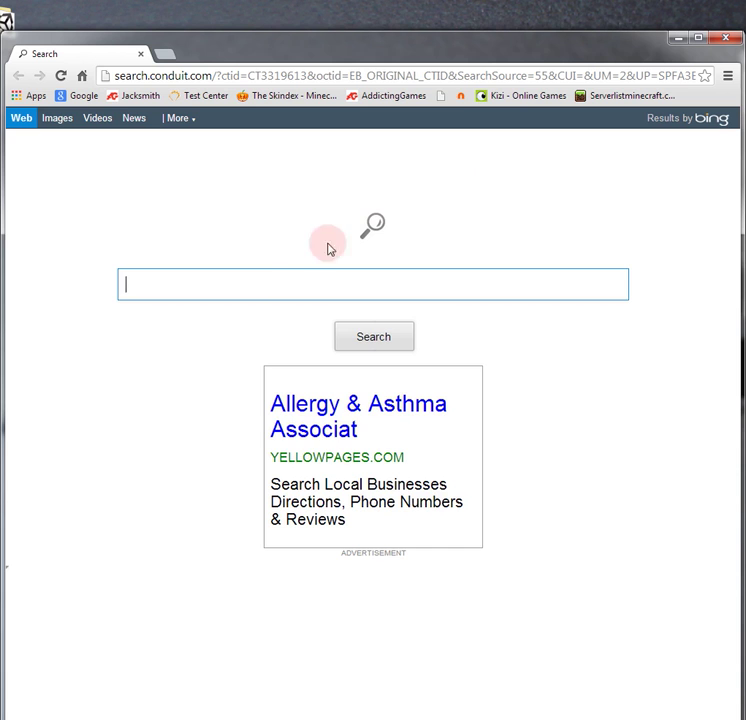
- Click into the empty Conduit/Bing search field to show the recent searches list
left_click(246, 280)
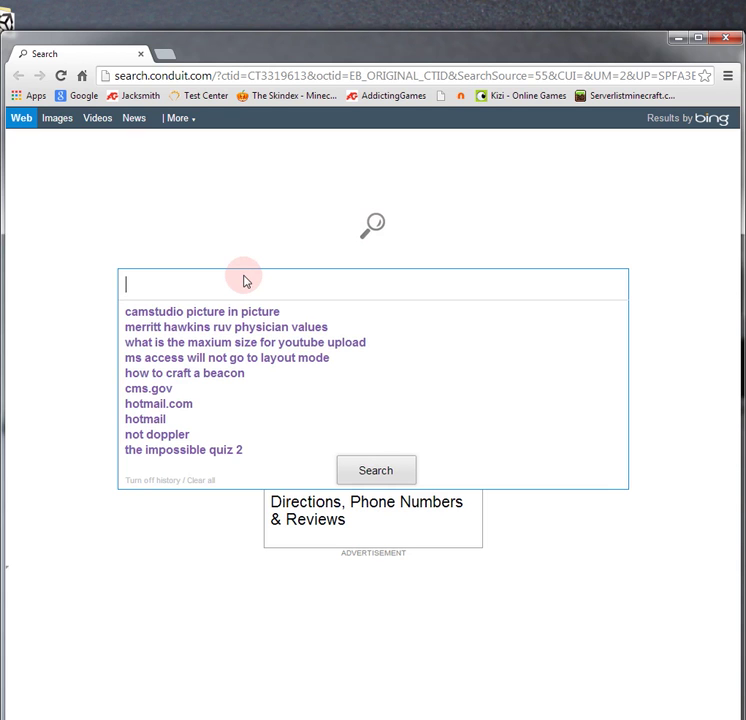
- Search Bing for 'cms.gov' and open the official Centers for Medicare & Medicaid Services site
type("c")
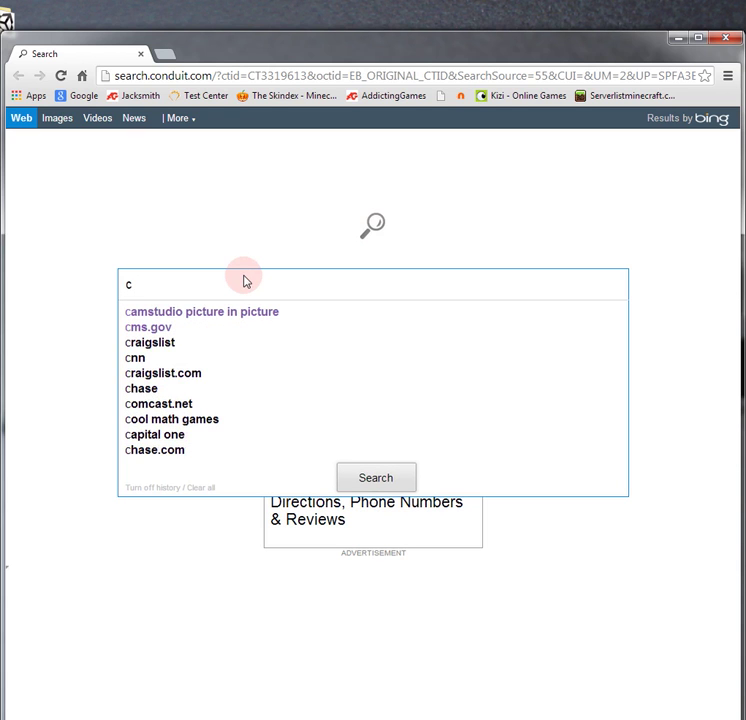
type("mas")
key("BackSpace")
key("BackSpace")
type("s/")
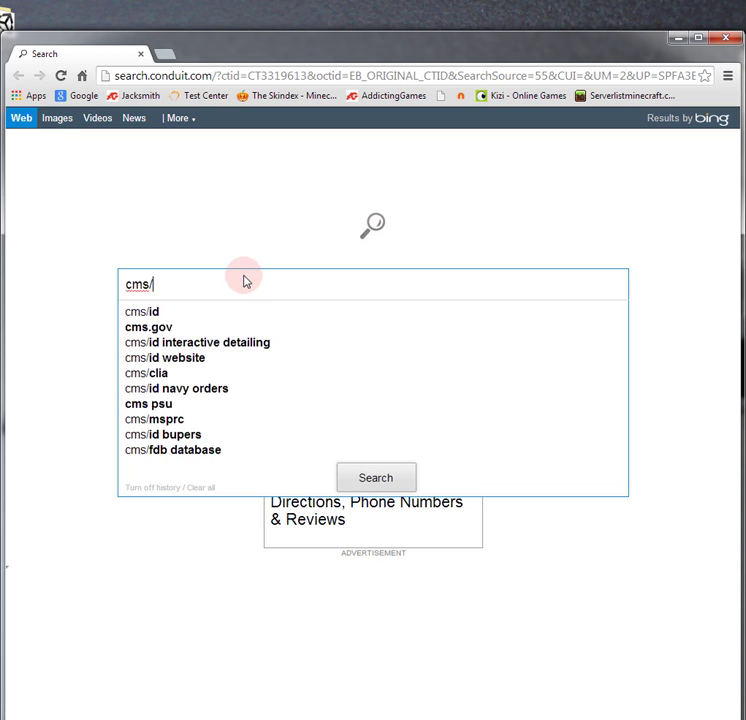
key("BackSpace")
type(".gov")
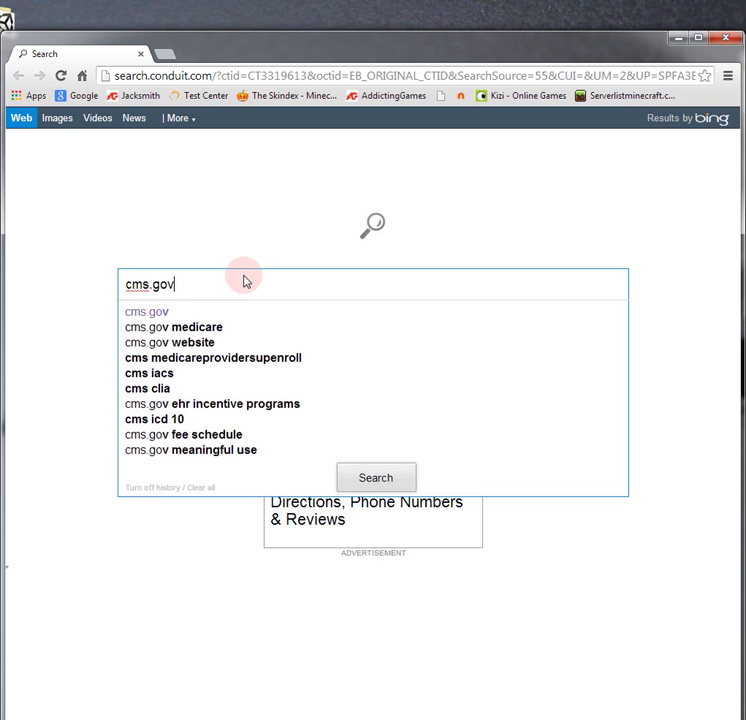
key("Return")
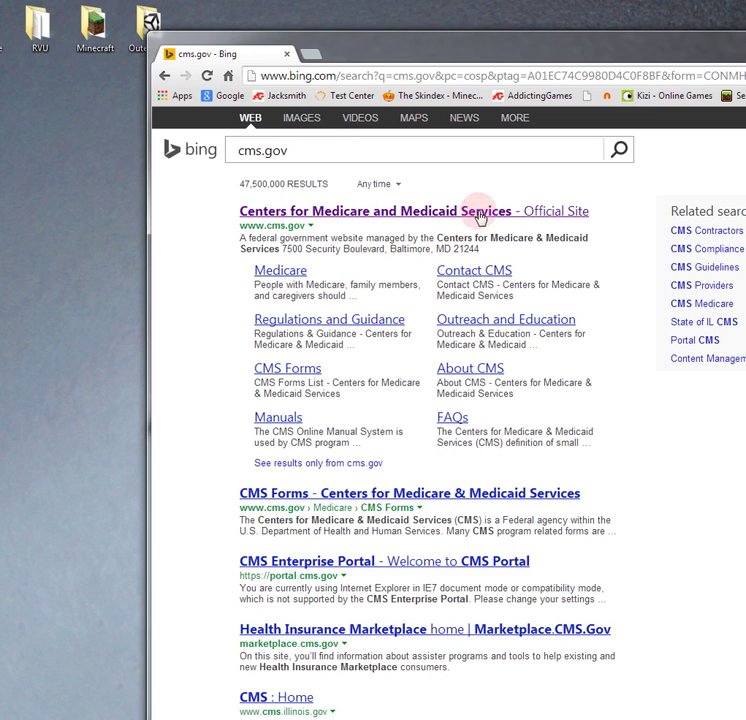
left_click(553, 213)
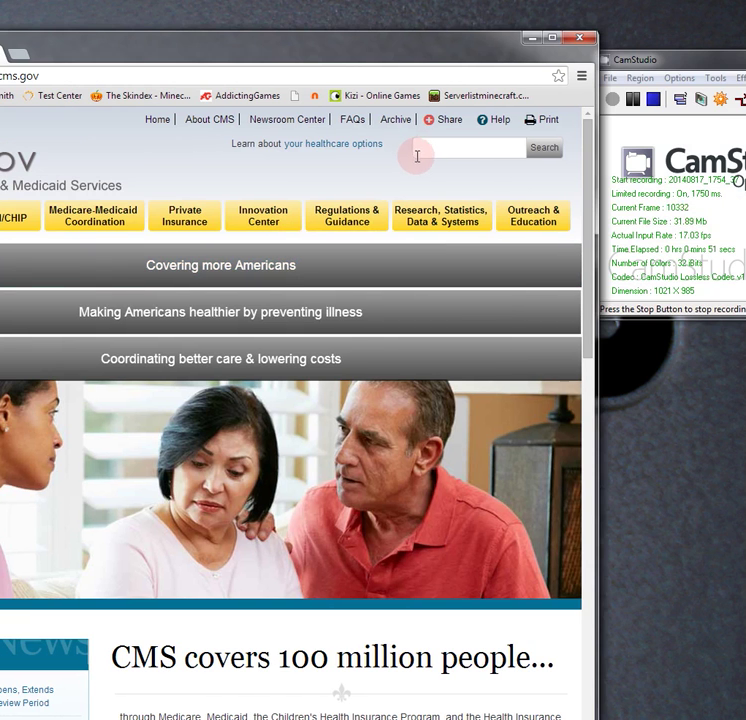
left_click(564, 150)
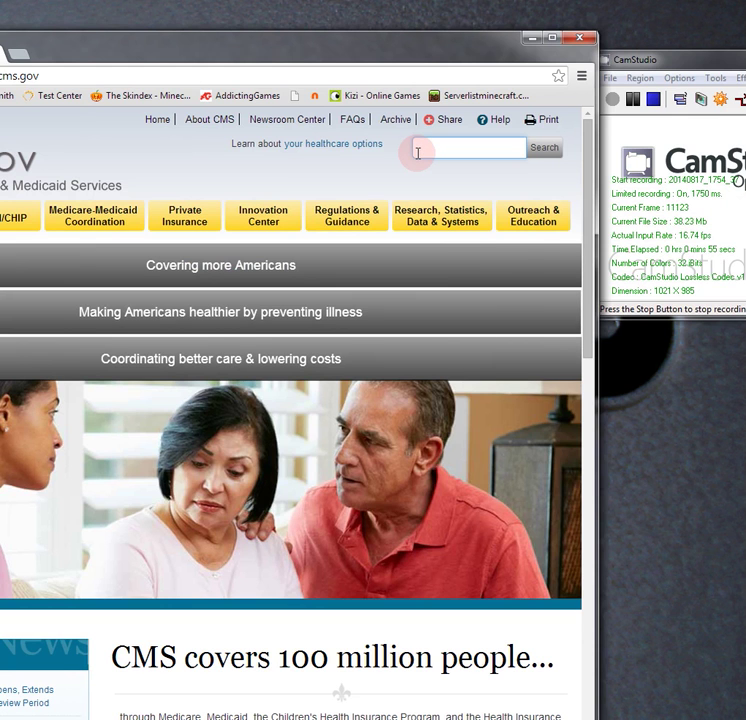
- Search CMS.gov for 'rvu 2014' and open the RVU14A result's details page
type("rvu")
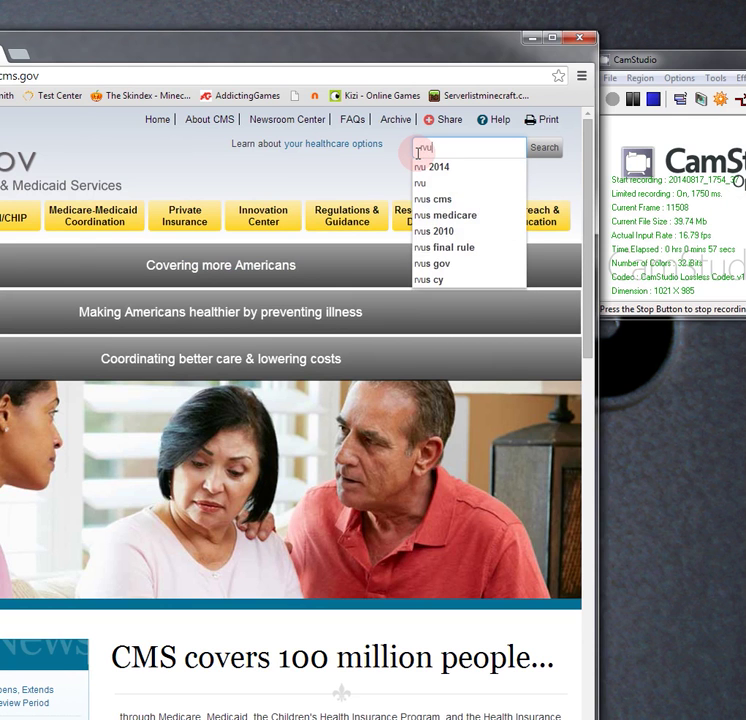
type(" 2014")
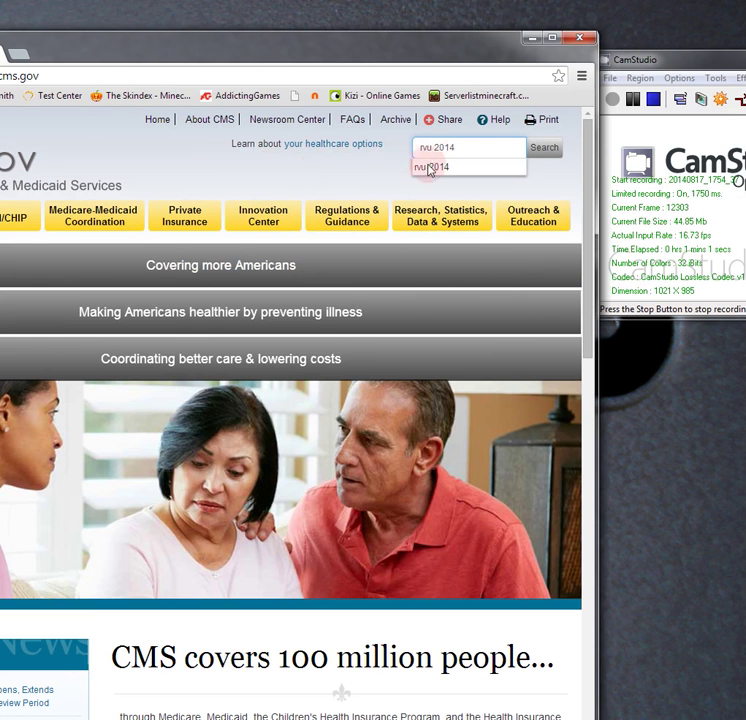
left_click(532, 148)
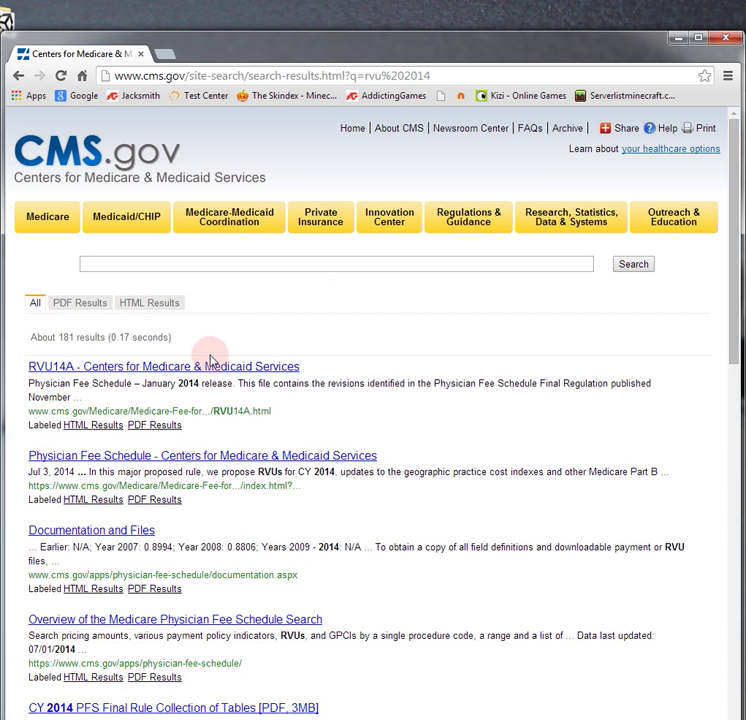
scroll(210, 362, "down", 3)
scroll(212, 367, "down", 4)
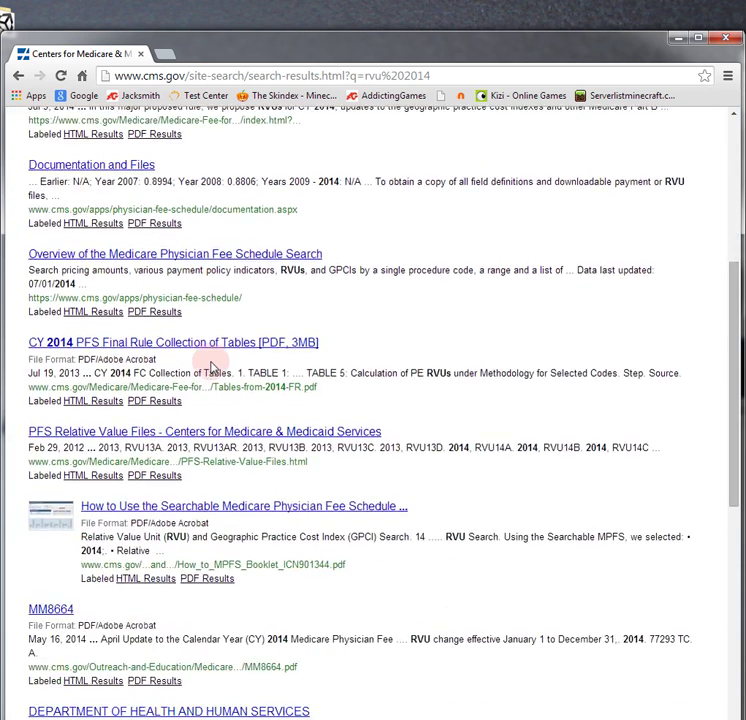
scroll(213, 369, "down", 3)
scroll(213, 369, "up", 4)
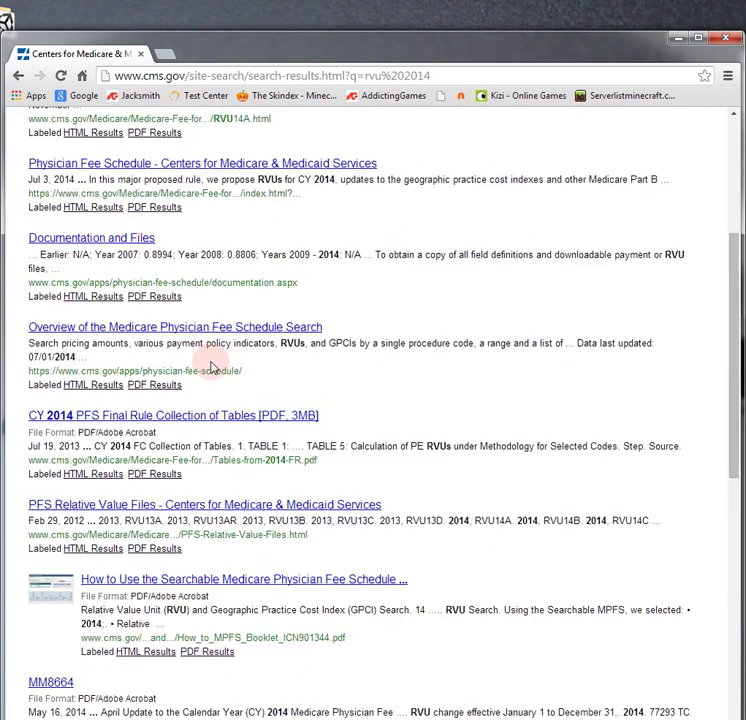
scroll(213, 369, "down", 3)
scroll(213, 369, "up", 10)
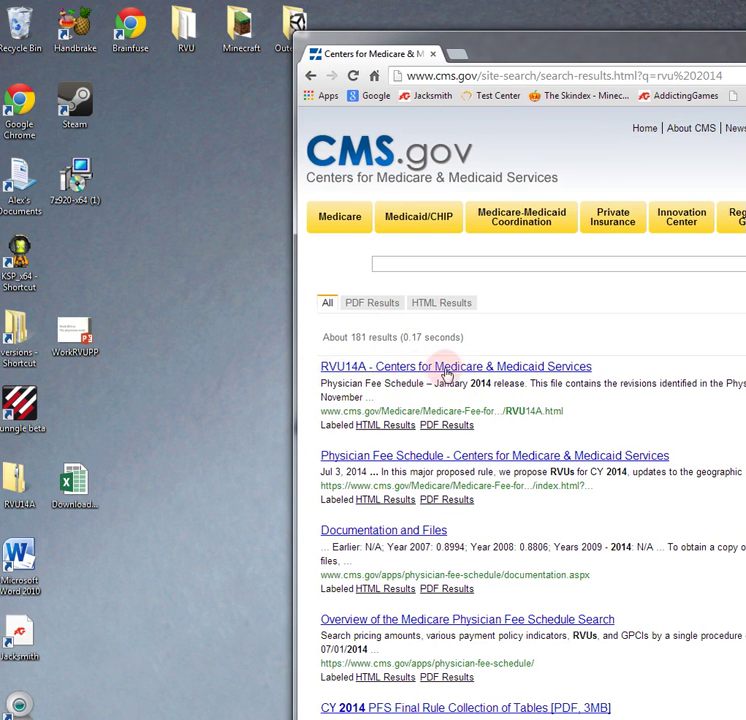
left_click(521, 368)
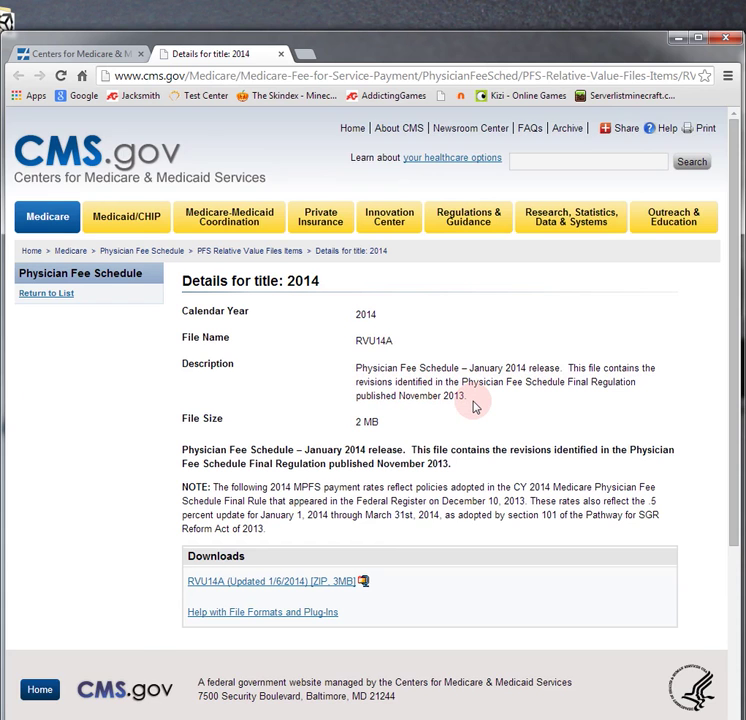
- Download the 'RVU14A (Updated 1/6/2014)' ZIP file and open it once downloaded
scroll(474, 407, "down", 1)
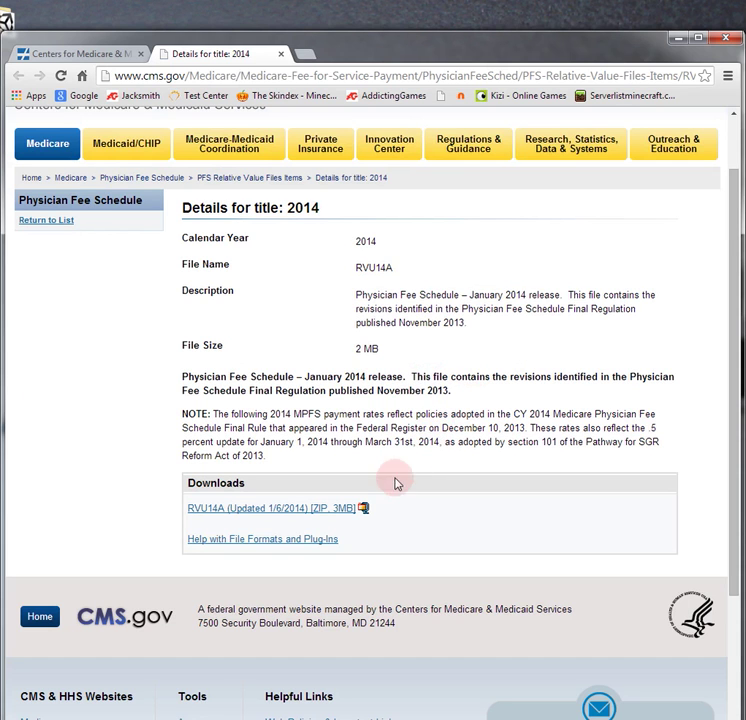
left_click(285, 511)
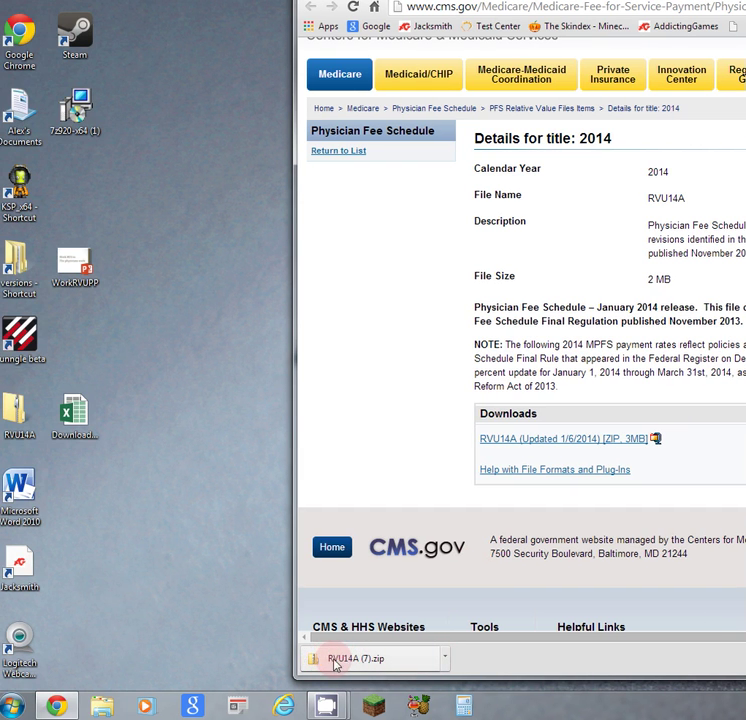
left_click(340, 661)
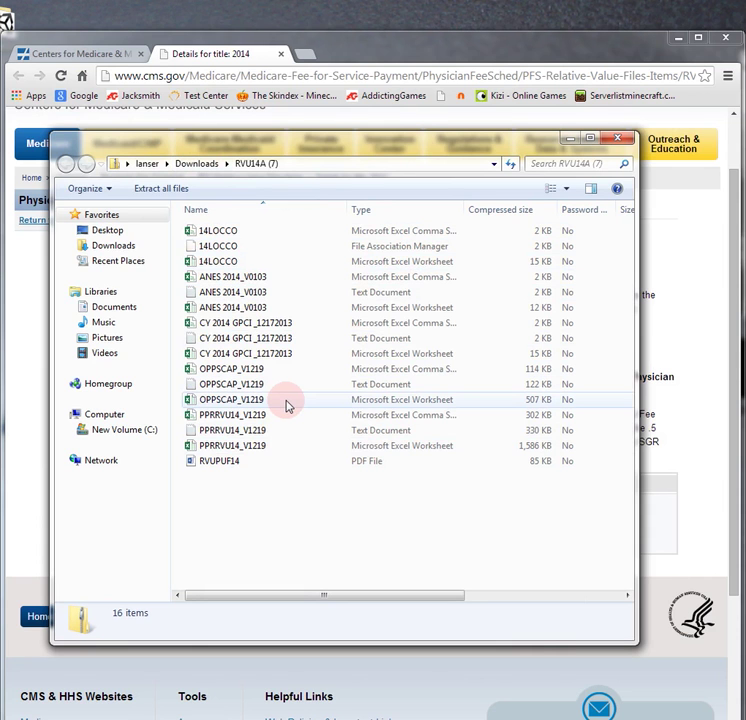
- Select all 16 files in the ZIP except the PPRRVU14_V1219 worksheet
key("ctrl+a")
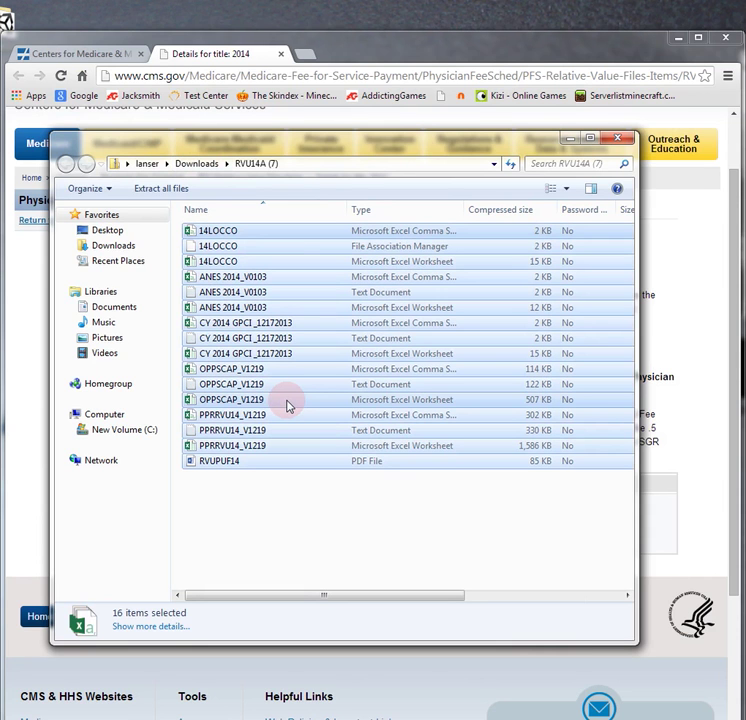
left_click(268, 450, "ctrl")
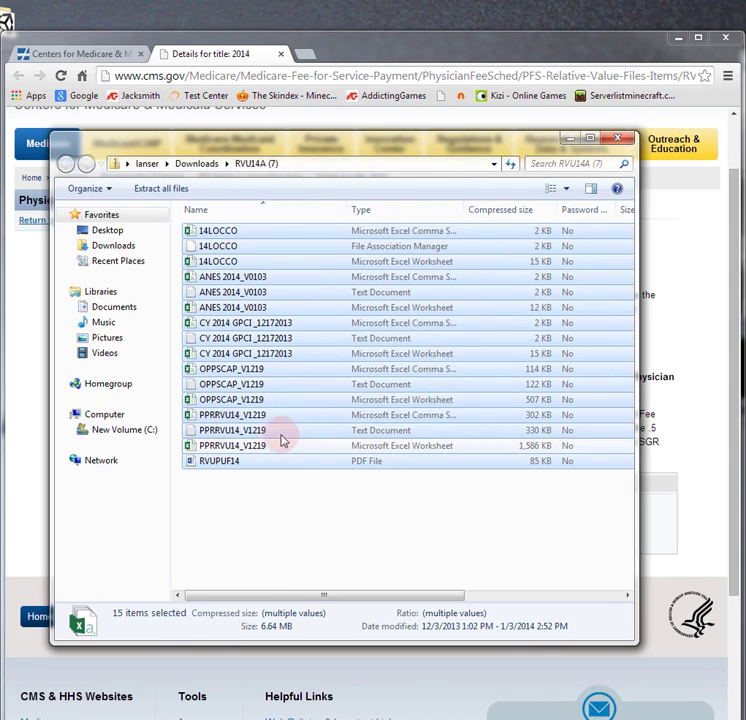
- Delete the 15 selected files, confirming the permanent deletion
right_click(281, 367)
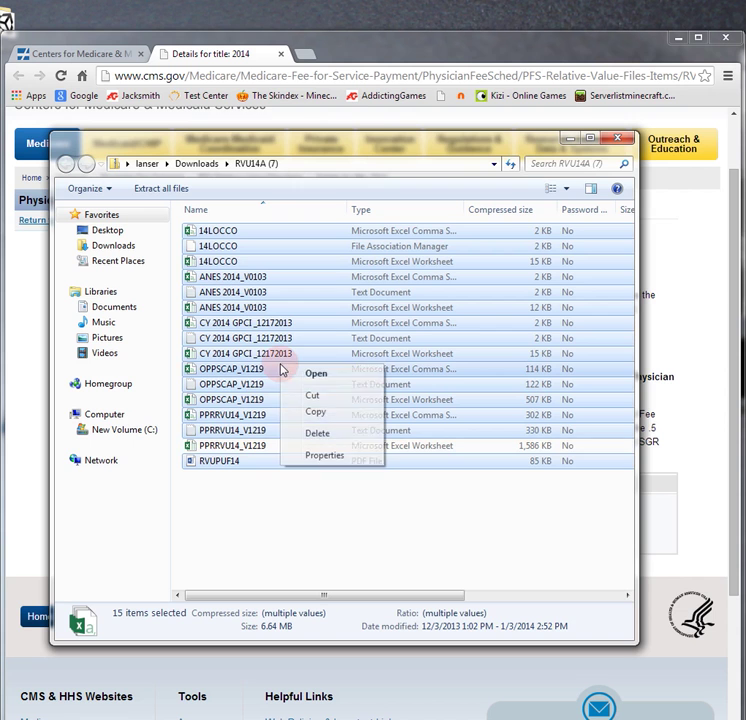
left_click(315, 433)
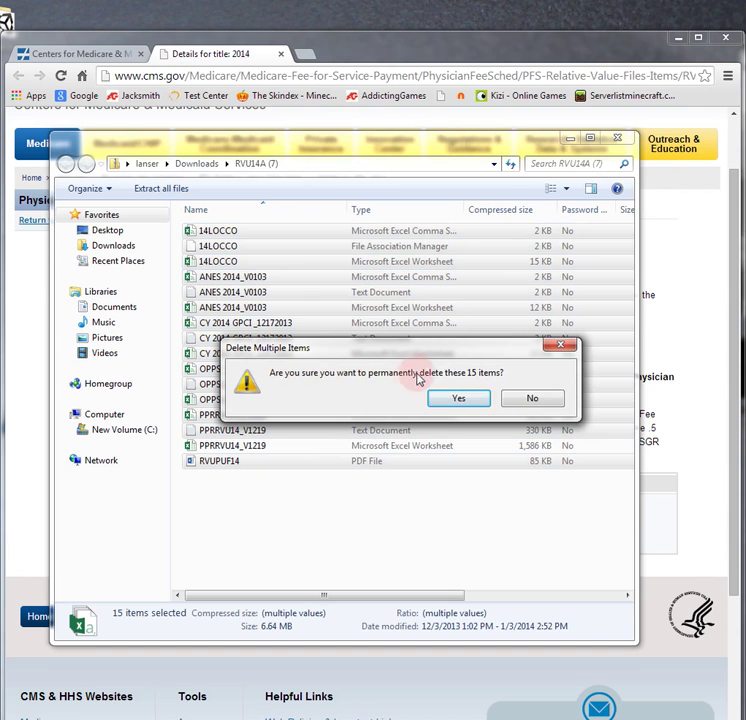
left_click(460, 400)
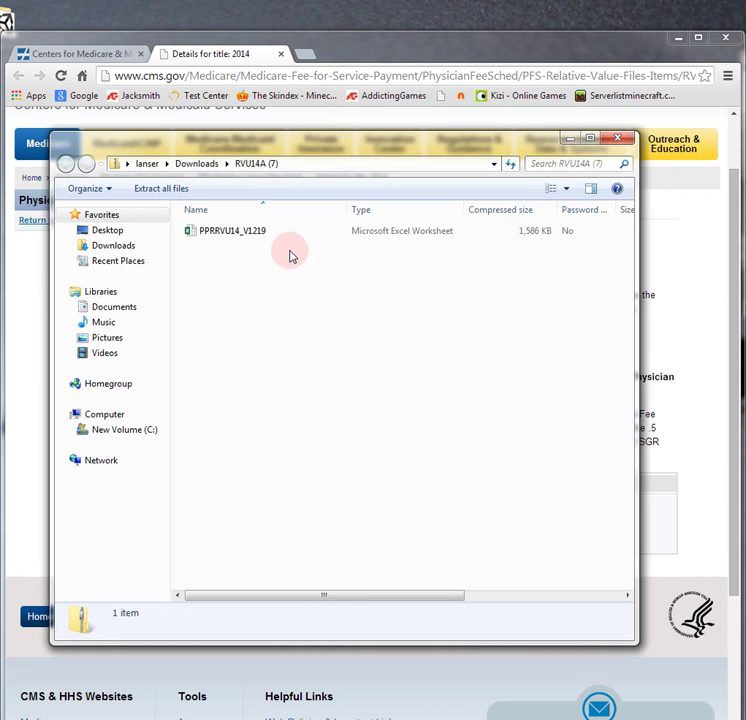
- Open the remaining PPRRVU14_V1219 worksheet in Excel
left_click(245, 233)
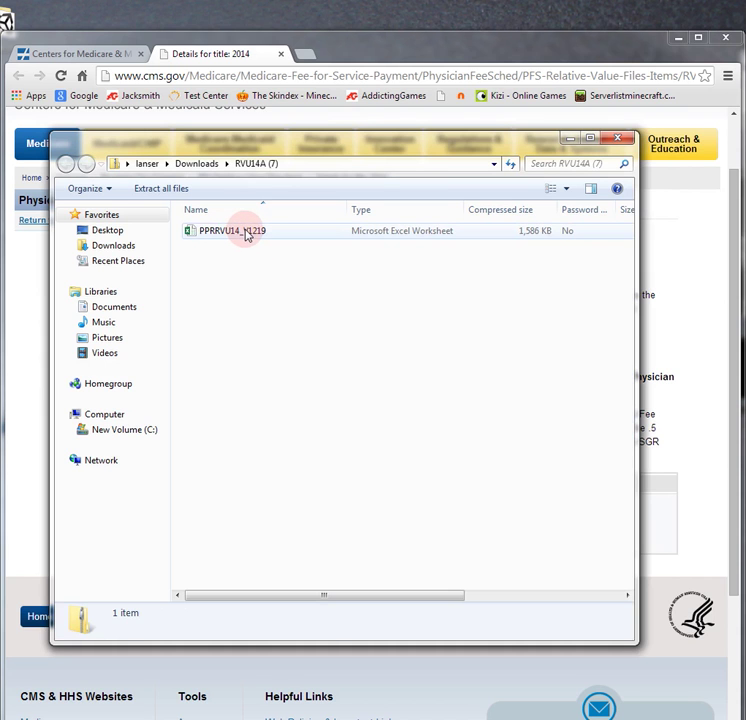
left_click(249, 237)
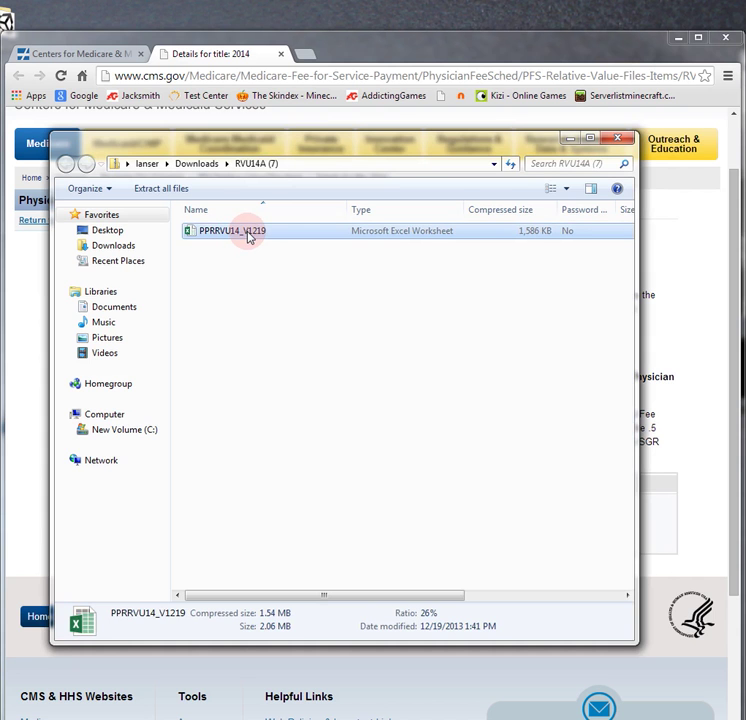
double_click(249, 236)
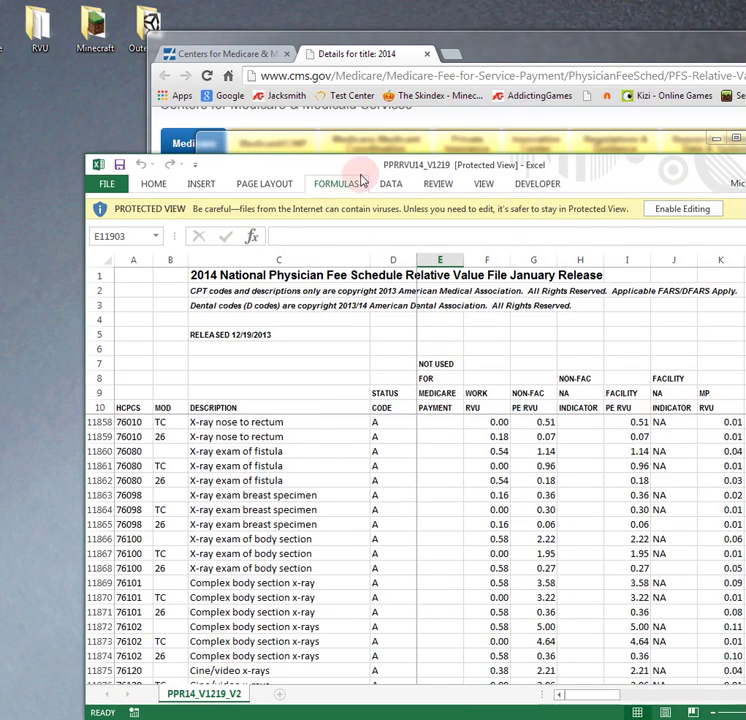
- Reposition the Excel window and enable editing of the PPRRVU14_V1219 workbook
left_click(205, 184)
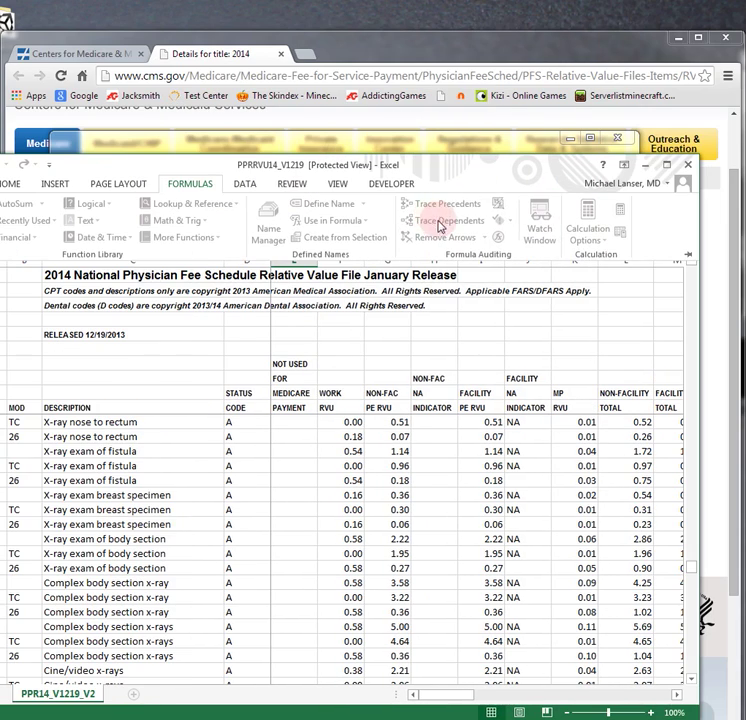
left_click_drag(475, 188, 452, 146)
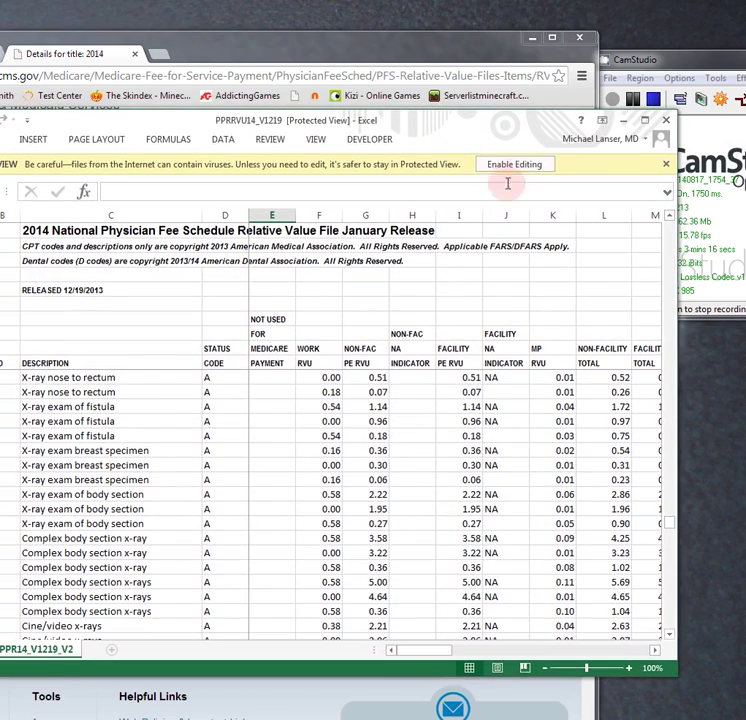
left_click(515, 166)
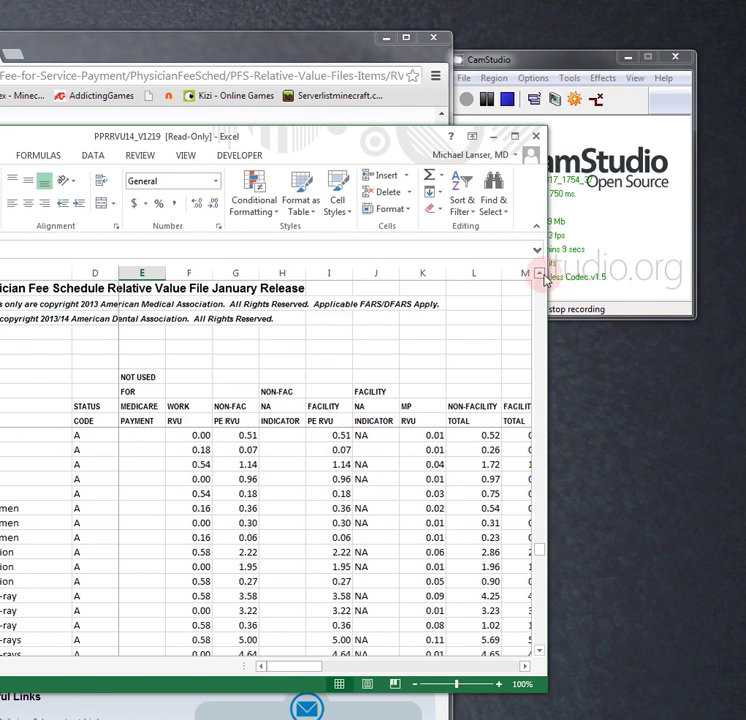
left_click(541, 272)
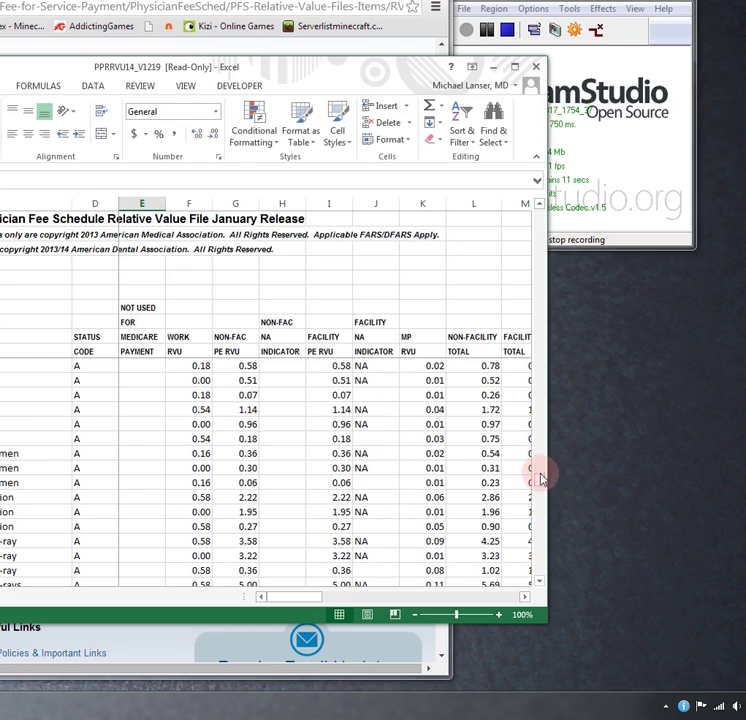
- Delete the MOD column in column B
left_click_drag(541, 479, 516, 570)
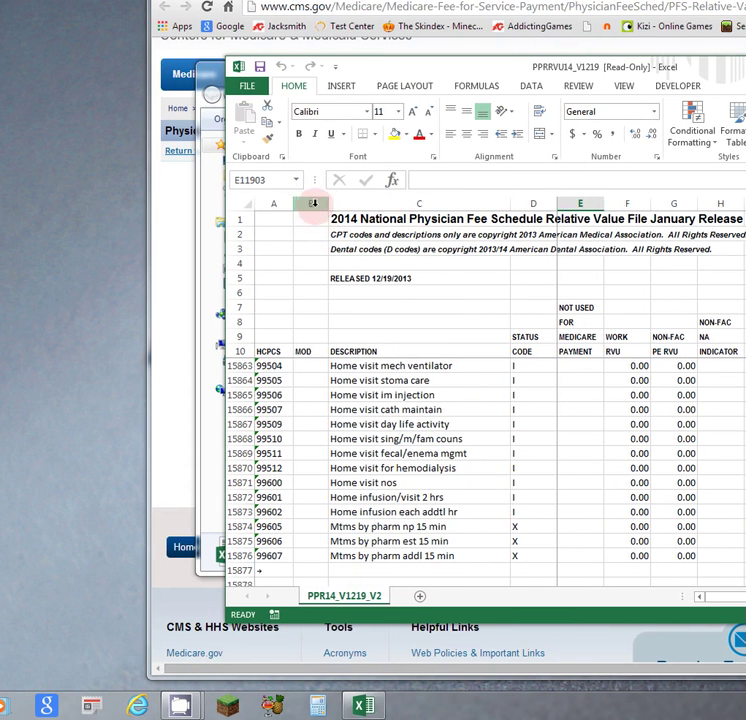
right_click(311, 203)
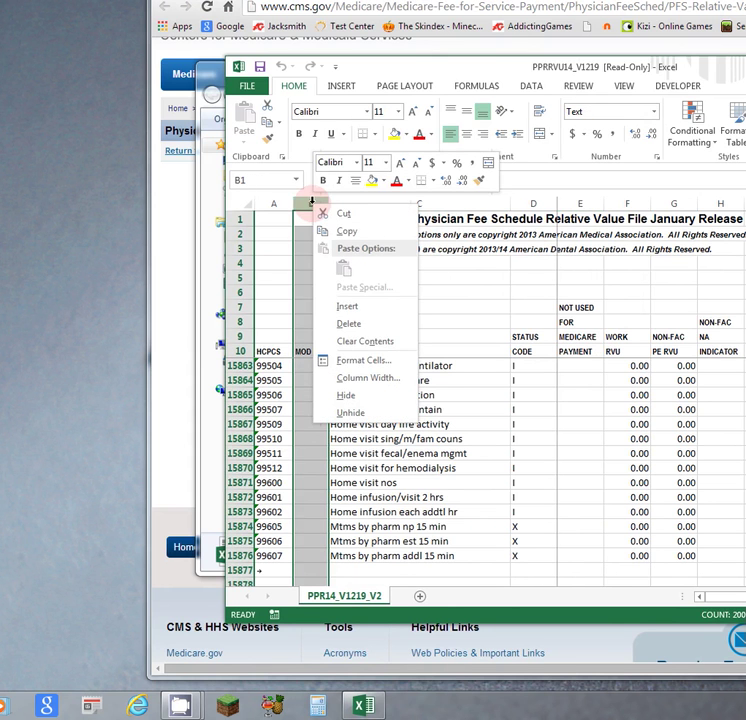
left_click(345, 323)
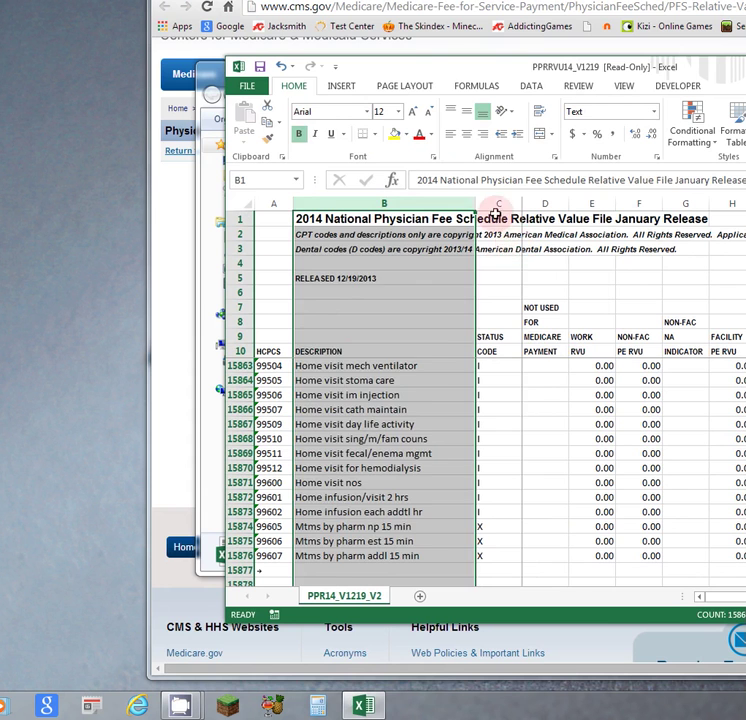
- Delete the STATUS and 'not used for Medicare payment' columns so WORK RVU follows DESCRIPTION
left_click(500, 203)
right_click(500, 203)
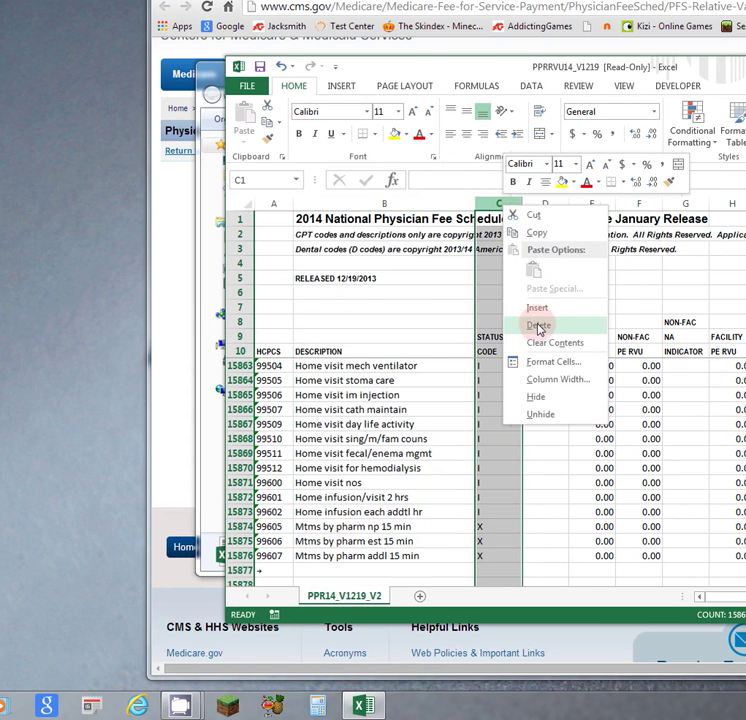
left_click(536, 326)
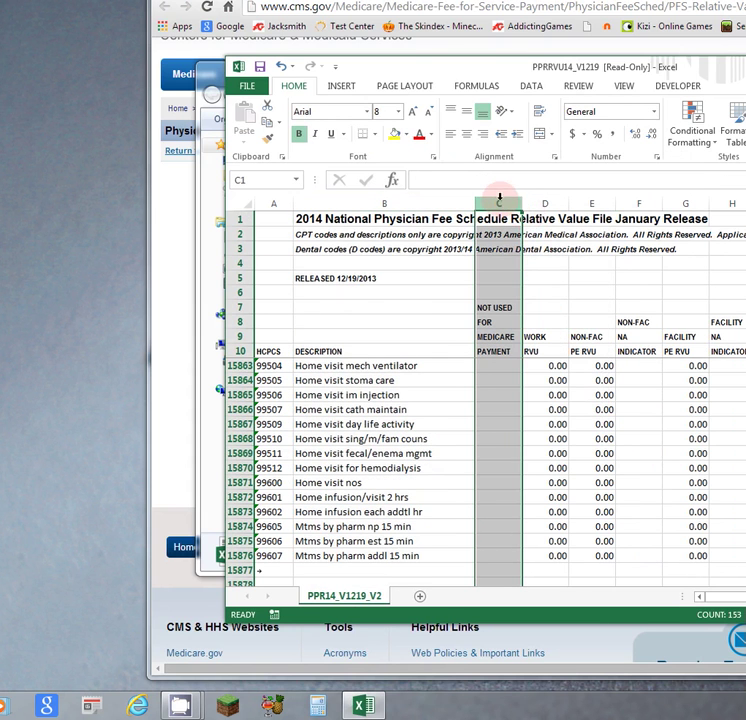
right_click(500, 203)
left_click(526, 327)
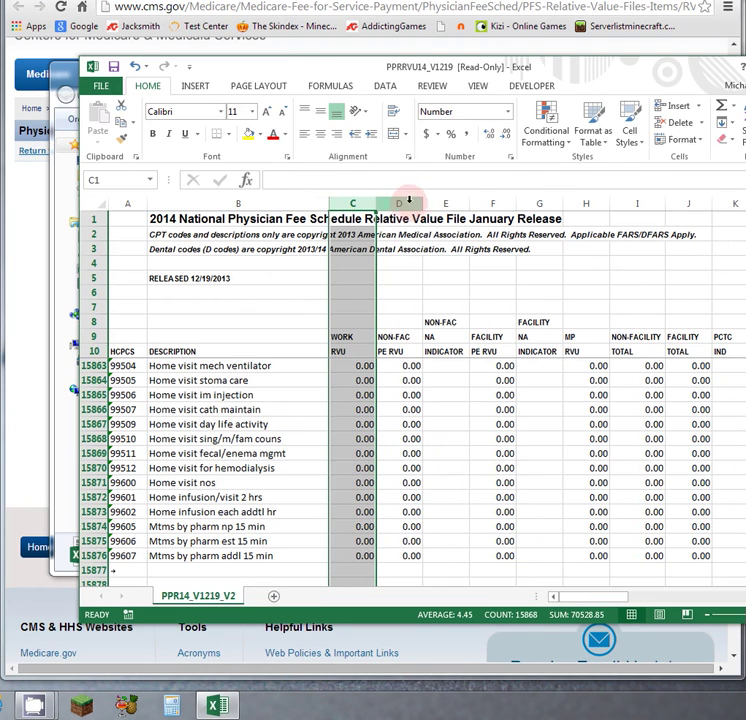
left_click(560, 202)
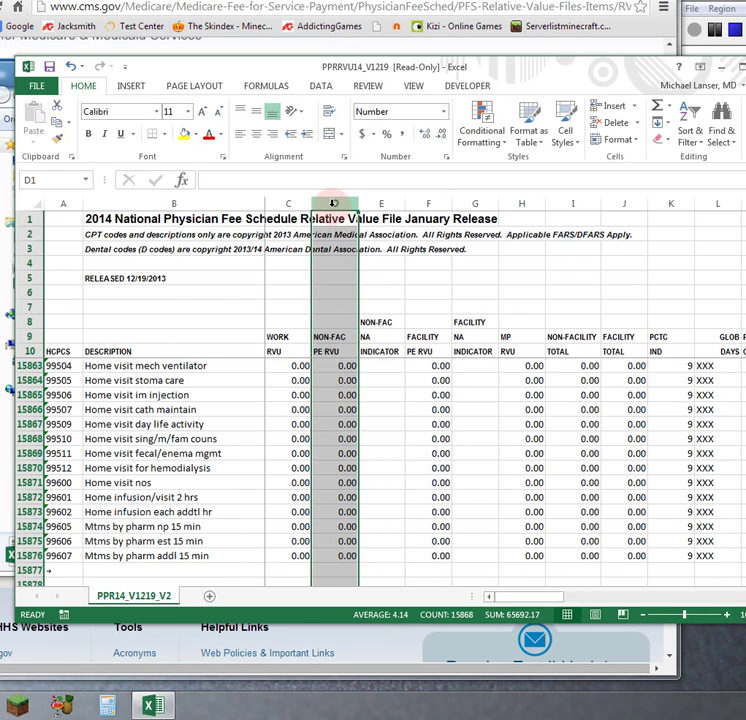
left_click_drag(334, 203, 609, 203)
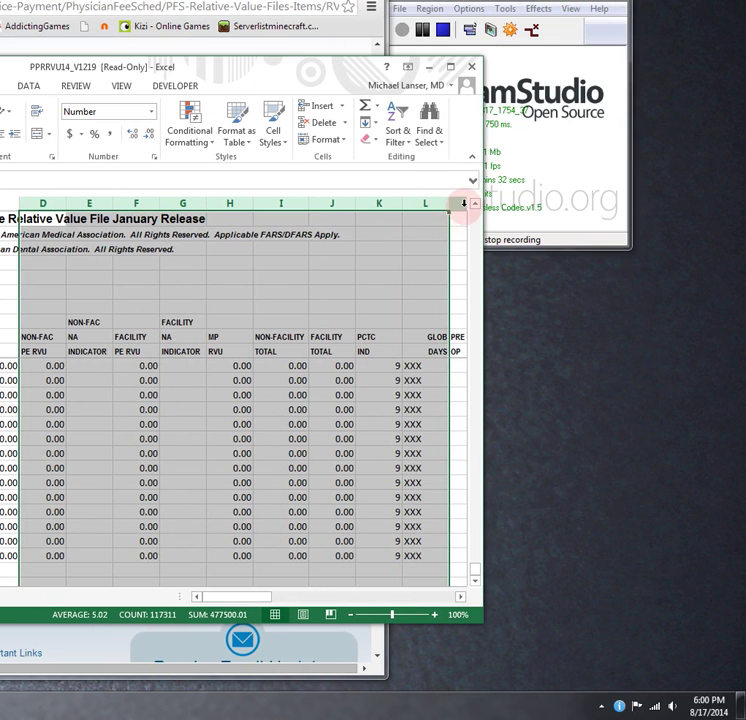
- Select columns D through AB after WORK RVU and delete them all
left_click_drag(462, 204, 466, 204)
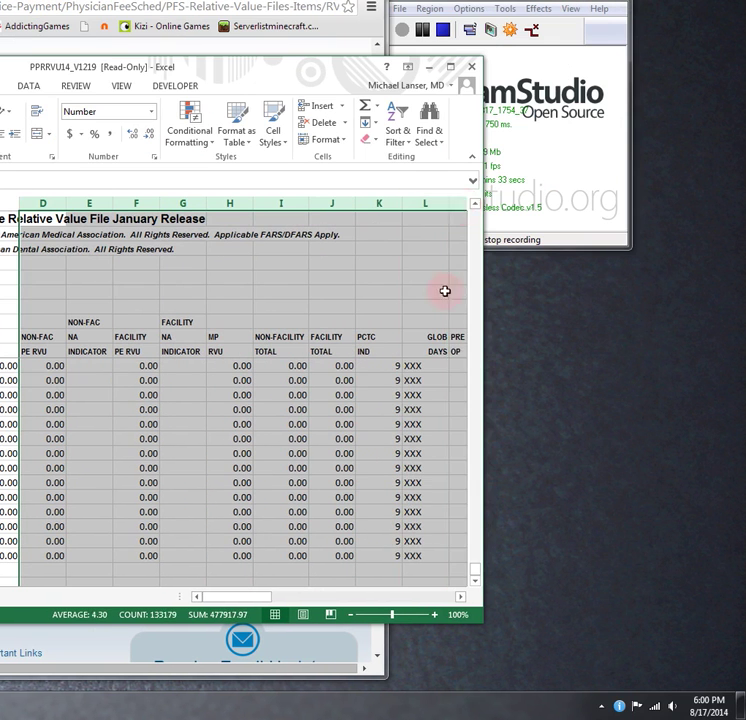
left_click(456, 597)
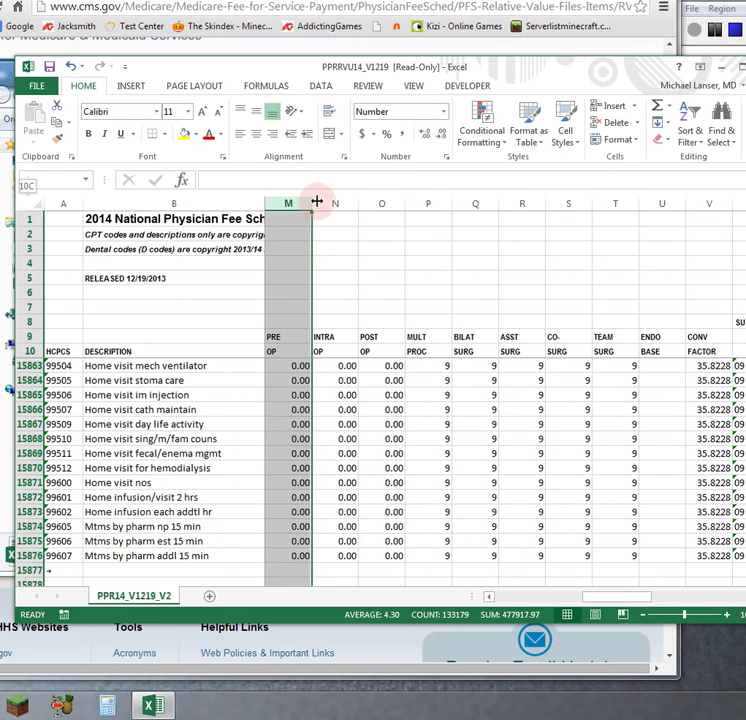
left_click_drag(24, 200, 147, 201)
mouse_move(439, 201)
left_mouse_down()
mouse_move(731, 203)
mouse_move(446, 203)
left_mouse_up()
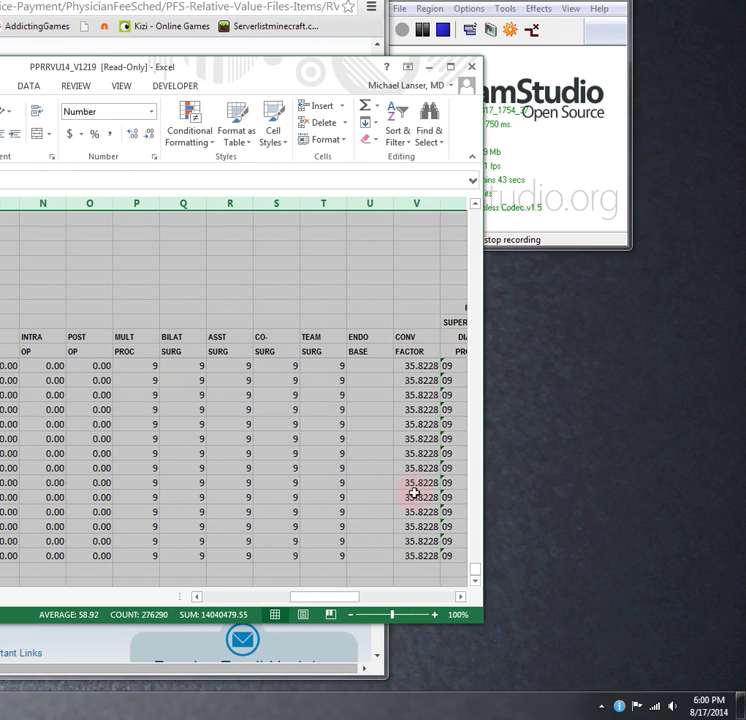
left_click(419, 599)
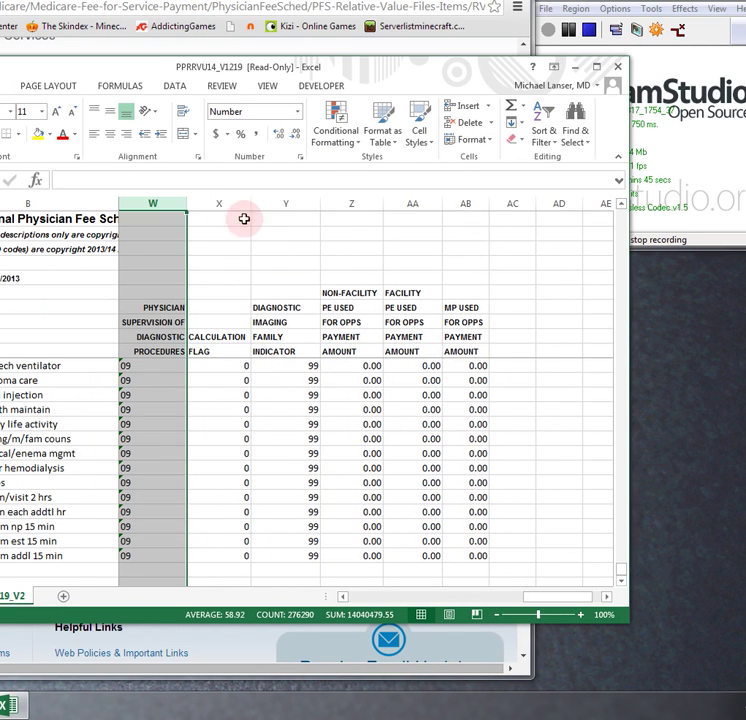
left_click(139, 207, "shift")
left_click_drag(307, 205, 465, 205)
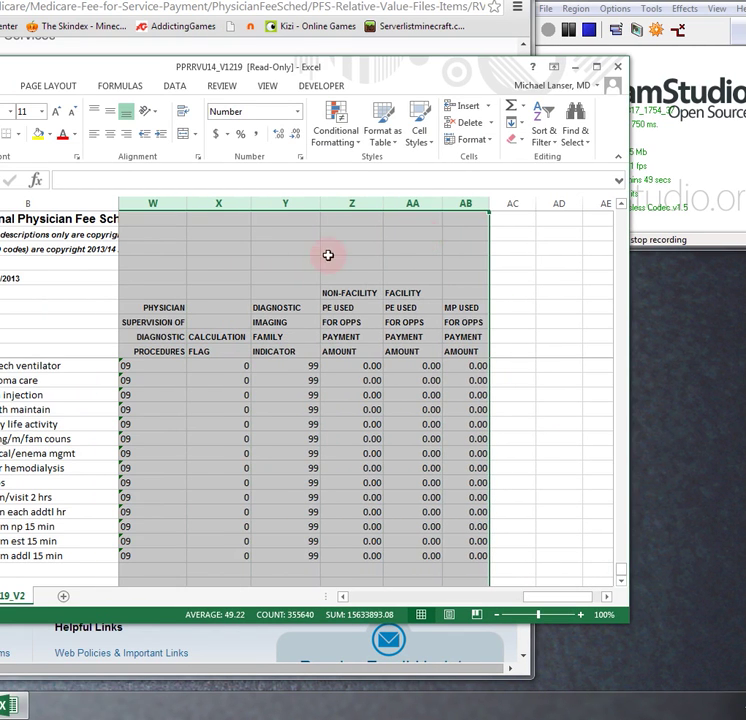
right_click(290, 265)
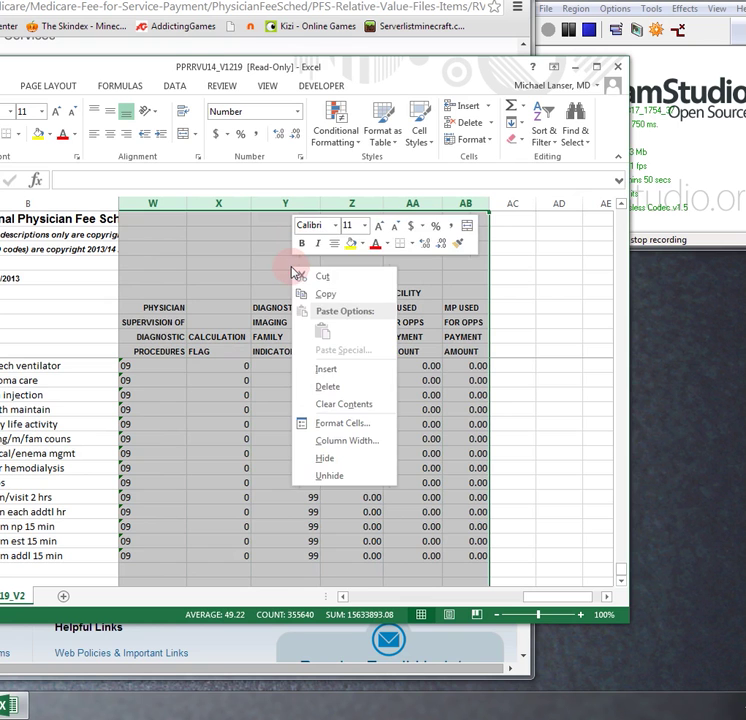
left_click(332, 388)
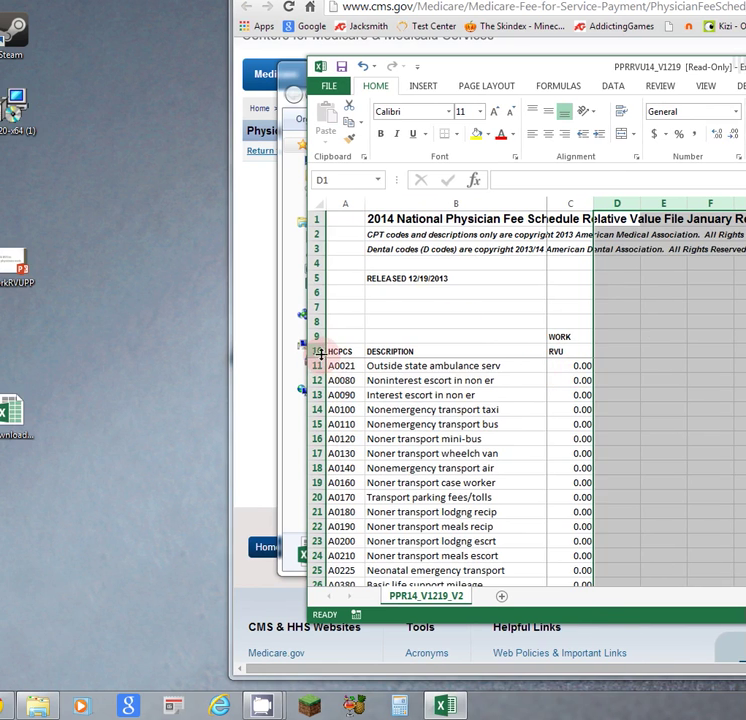
- Delete rows 1 to 10 holding the title and column headings
left_click(316, 351)
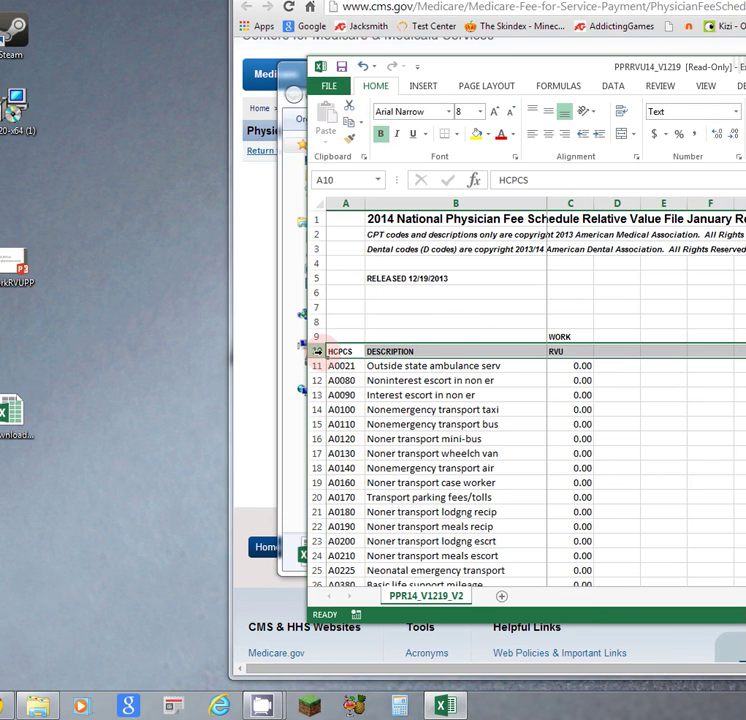
left_click_drag(316, 351, 322, 217)
right_click(421, 232)
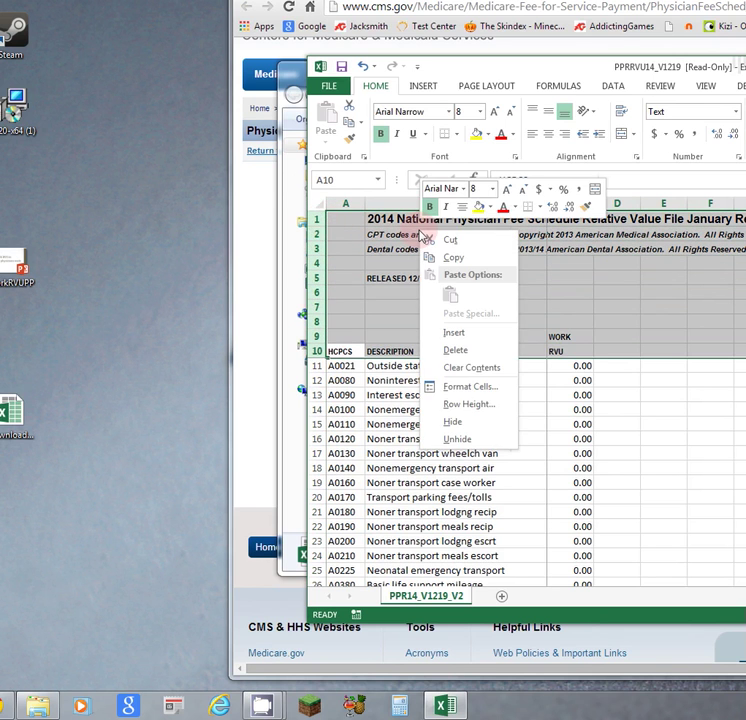
left_click(468, 352)
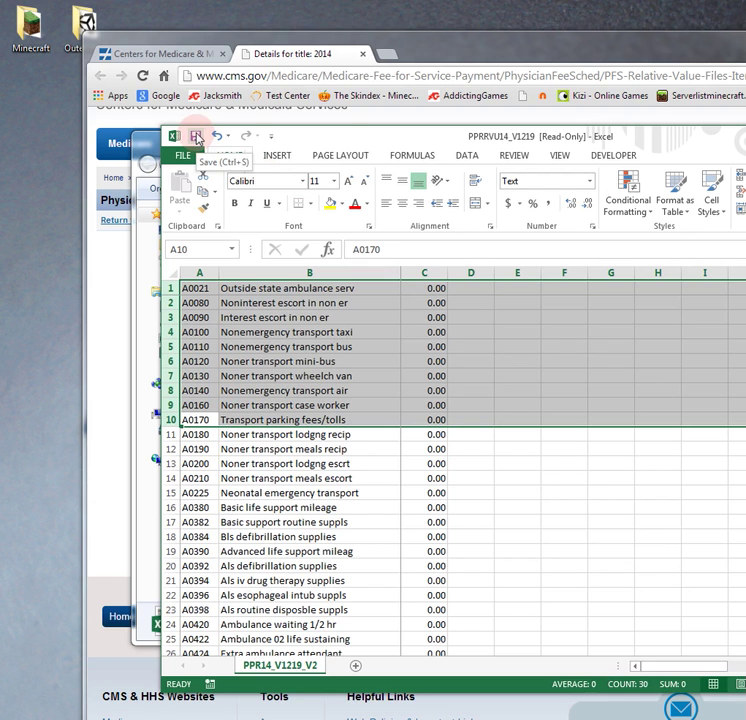
- Get past the read-only warning and save the workbook to the Desktop as RVUDownload2014
left_click(197, 139)
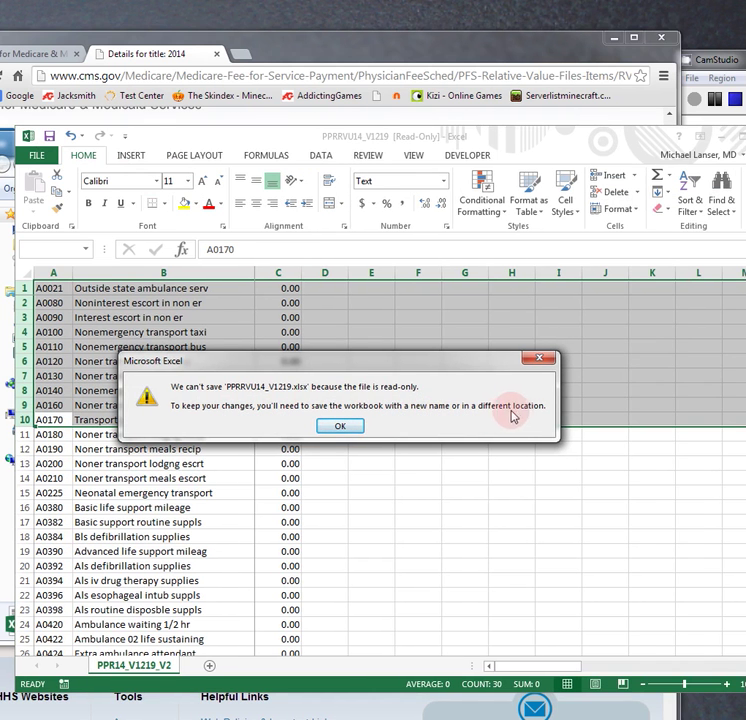
left_click(353, 426)
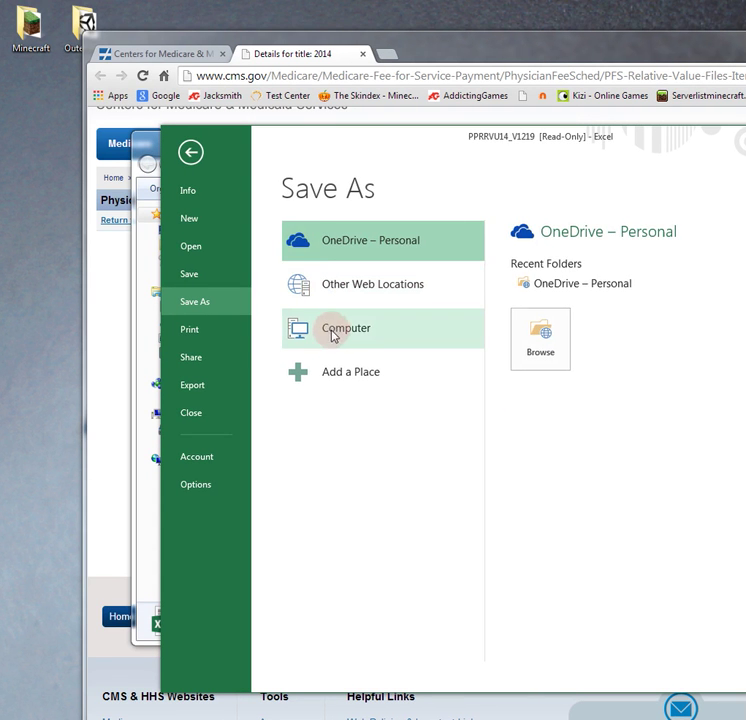
left_click(229, 338)
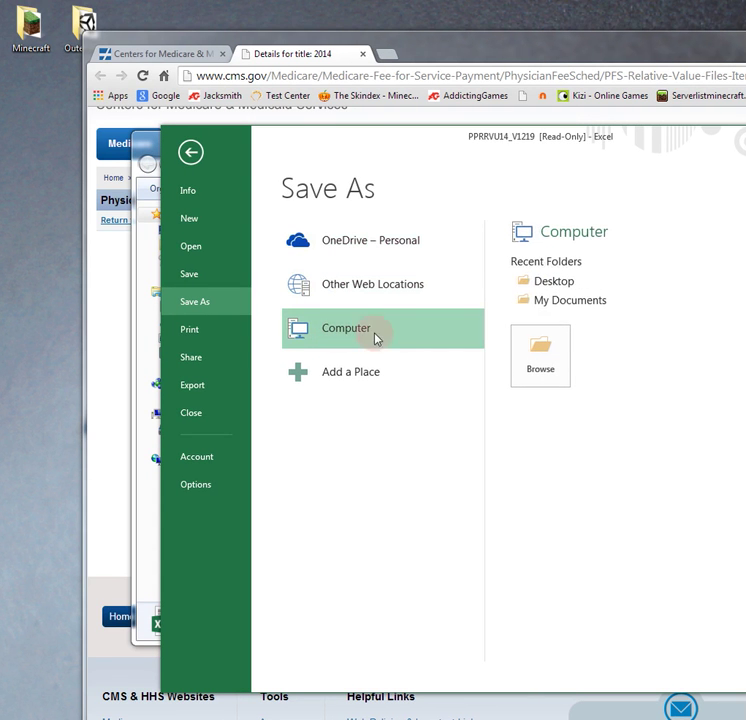
left_click(554, 283)
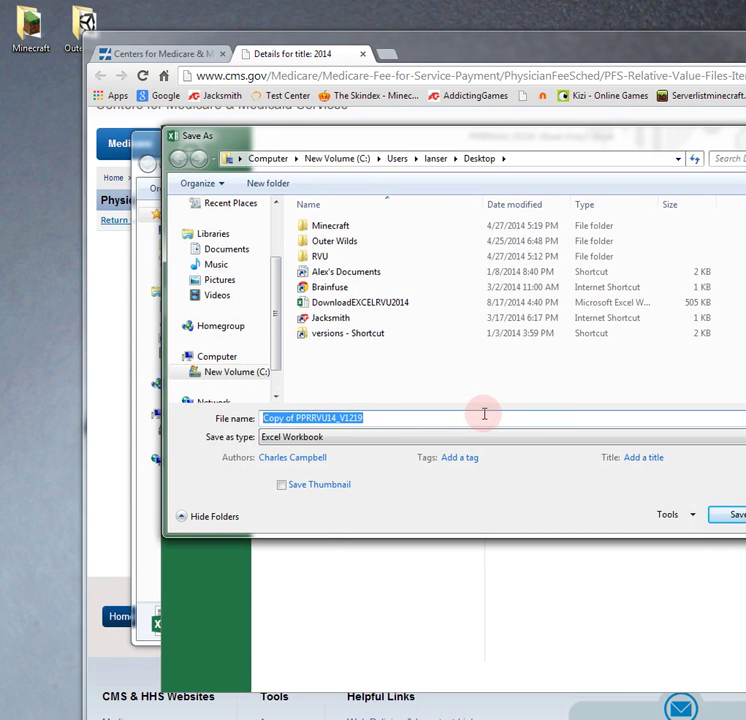
type("rv")
key("BackSpace")
key("BackSpace")
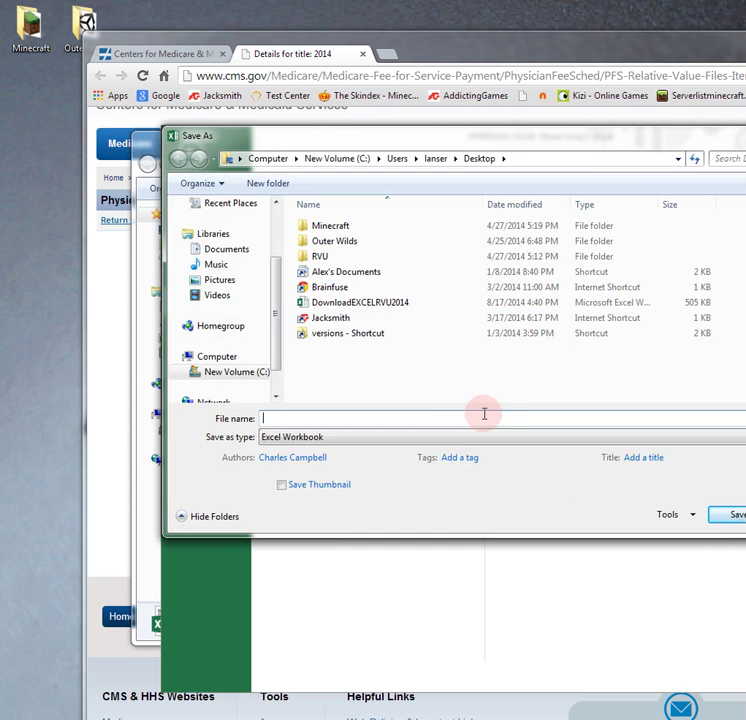
type("RVU")
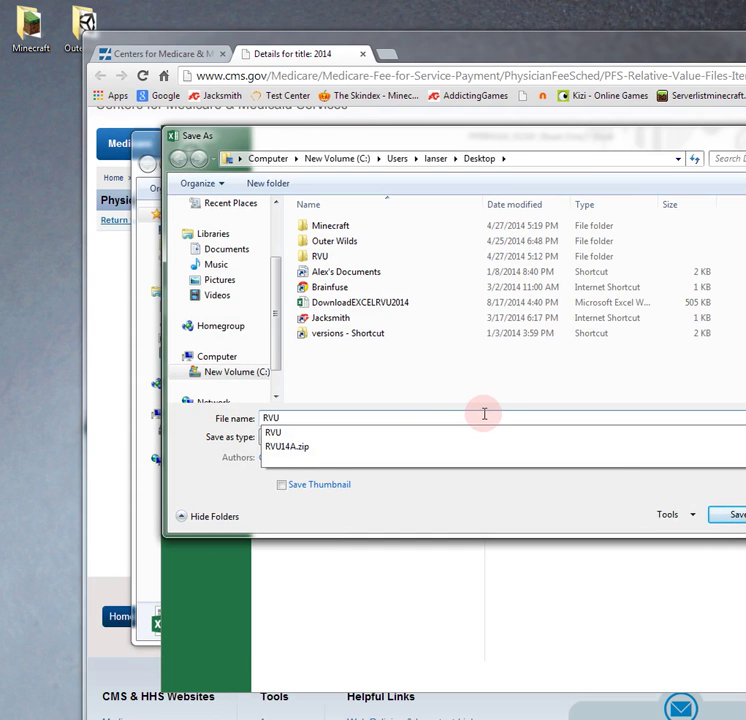
type("Dop")
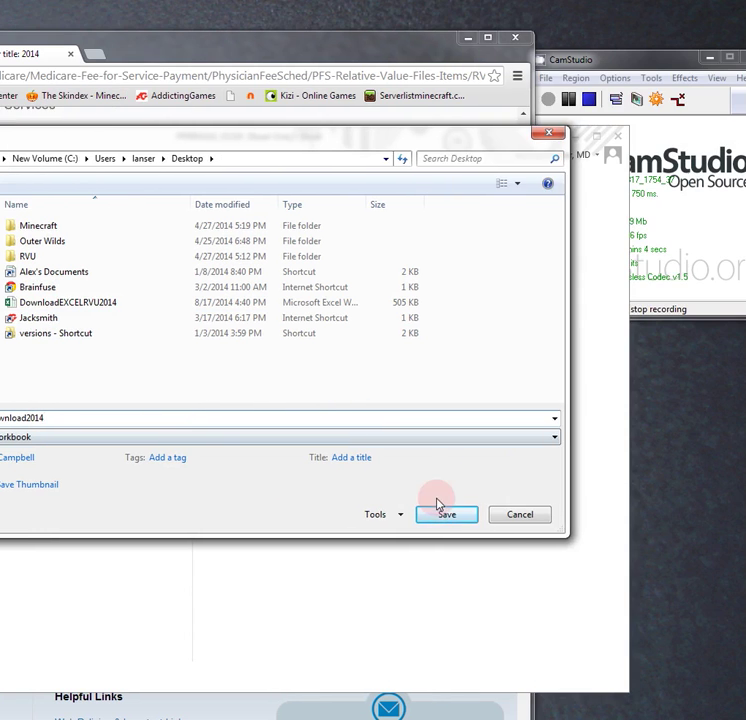
left_click(738, 514)
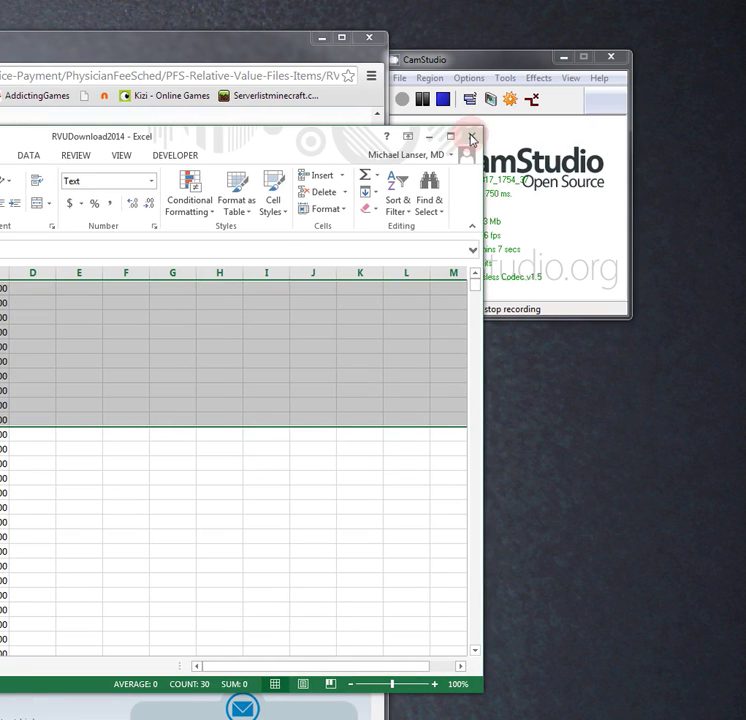
- Close Excel, the RVU14A compressed-folder window and Chrome
left_click(472, 140)
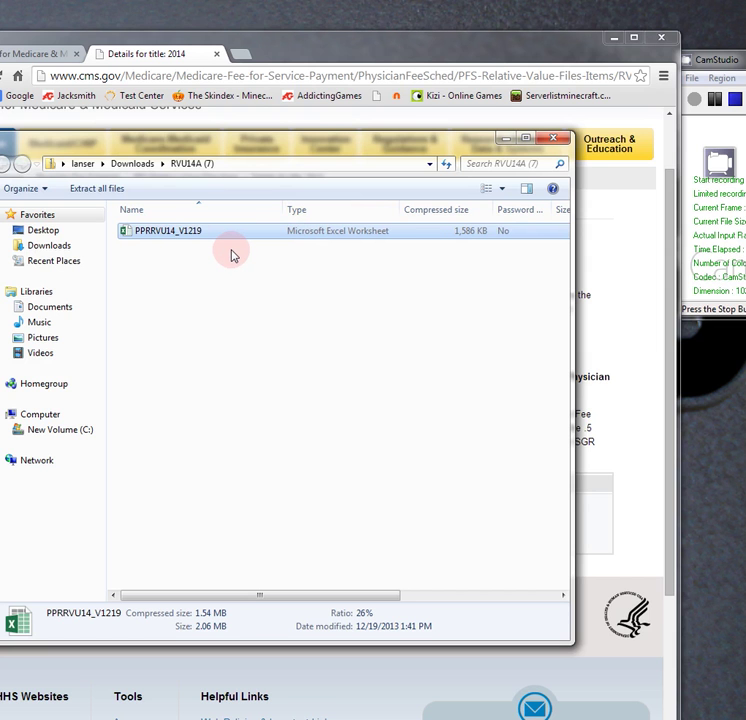
left_click(554, 140)
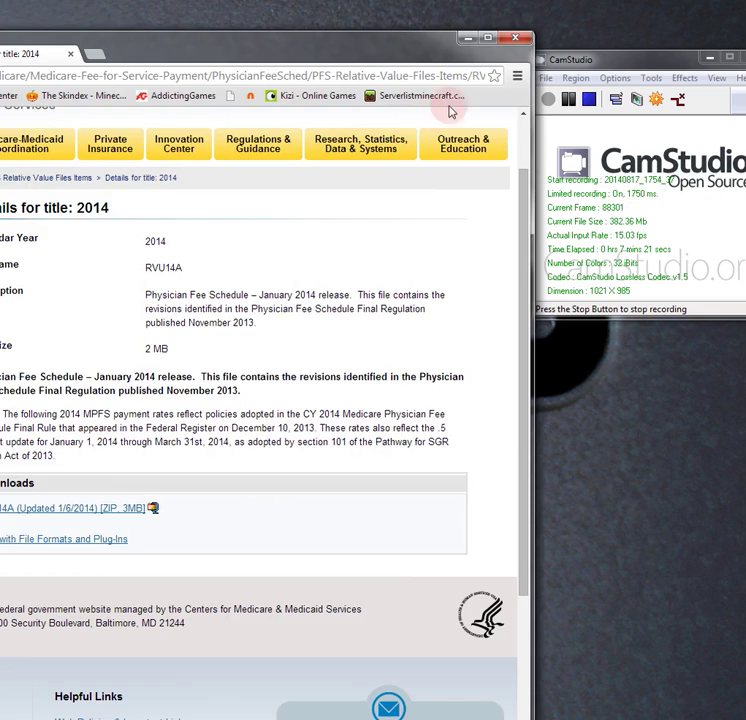
left_click(515, 38)
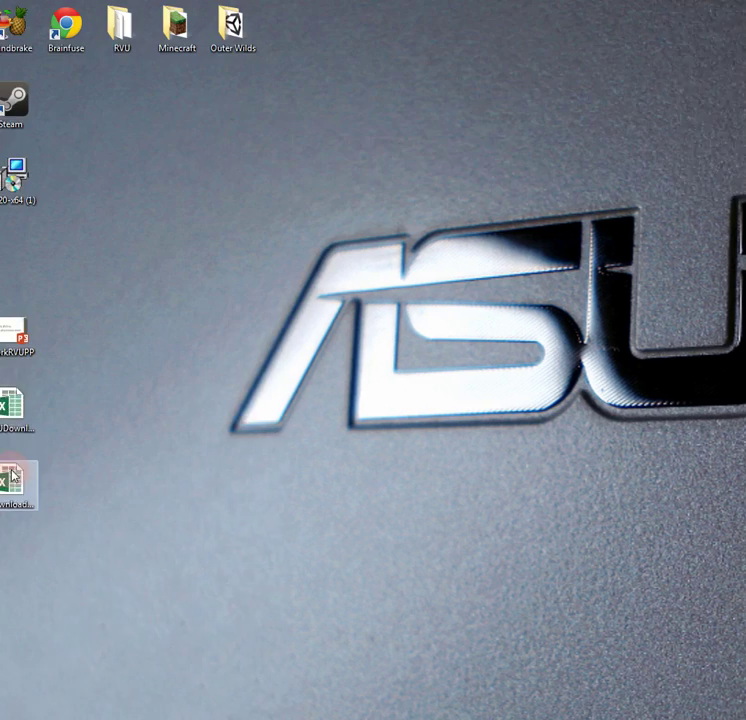
- Reopen RVUDownload2014 from the desktop and scroll down through its codes, descriptions and work RVUs
double_click(83, 416)
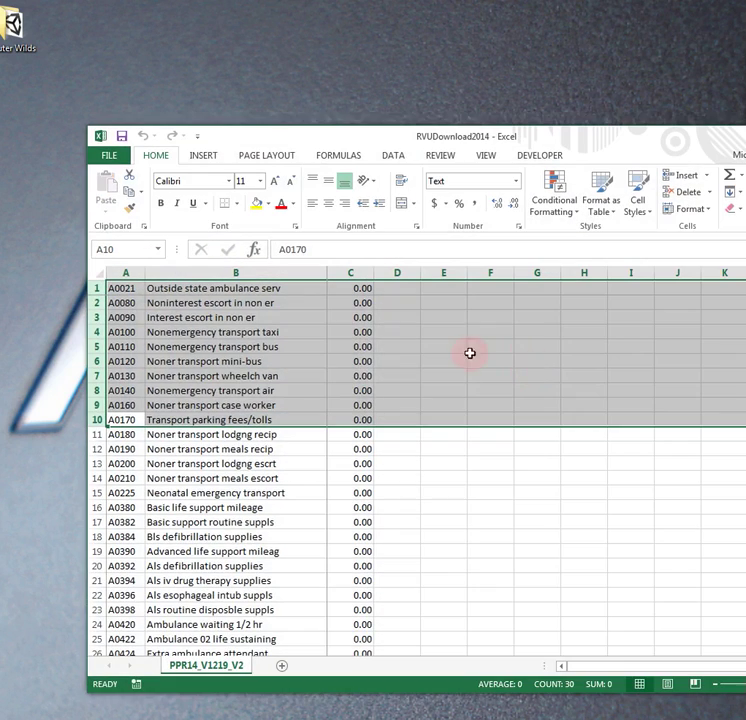
scroll(408, 391, "down", 15)
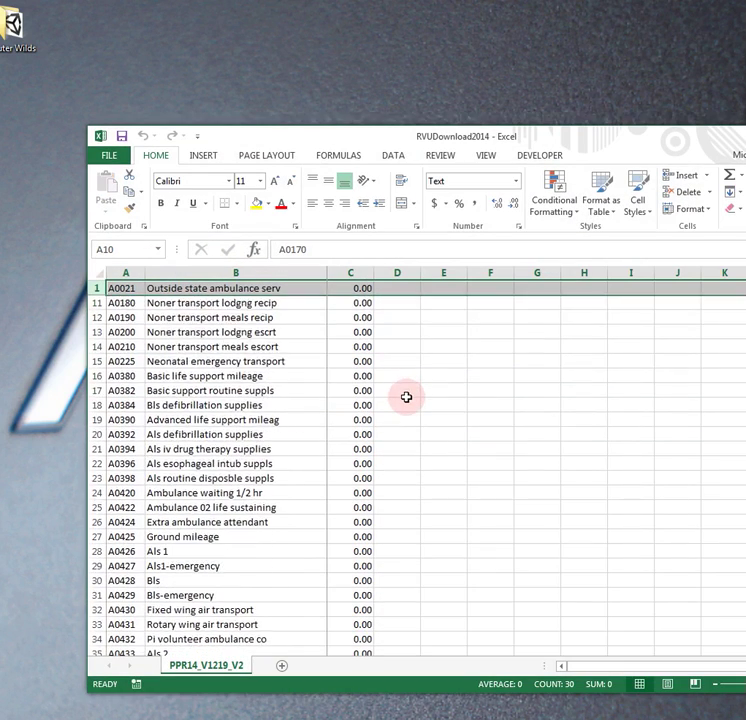
scroll(406, 397, "down", 20)
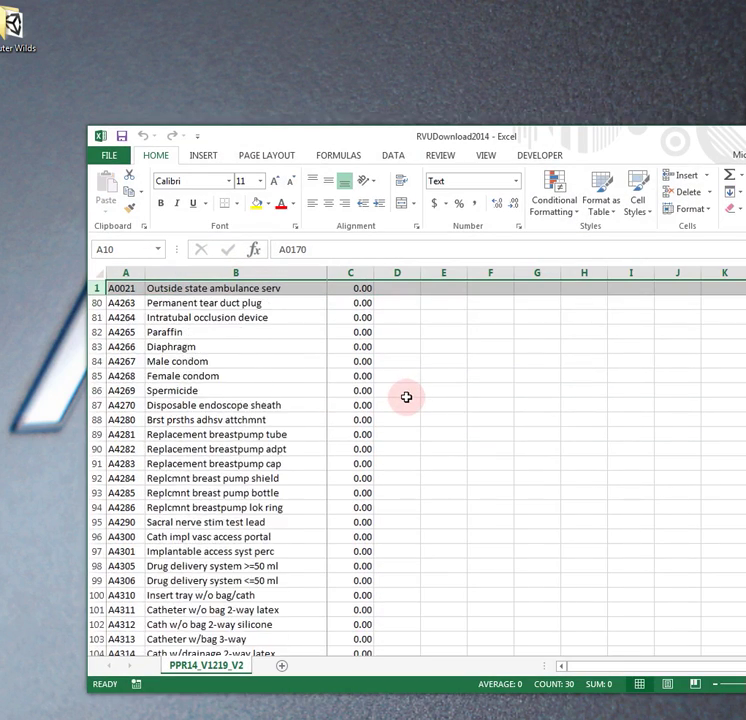
scroll(406, 397, "down", 20)
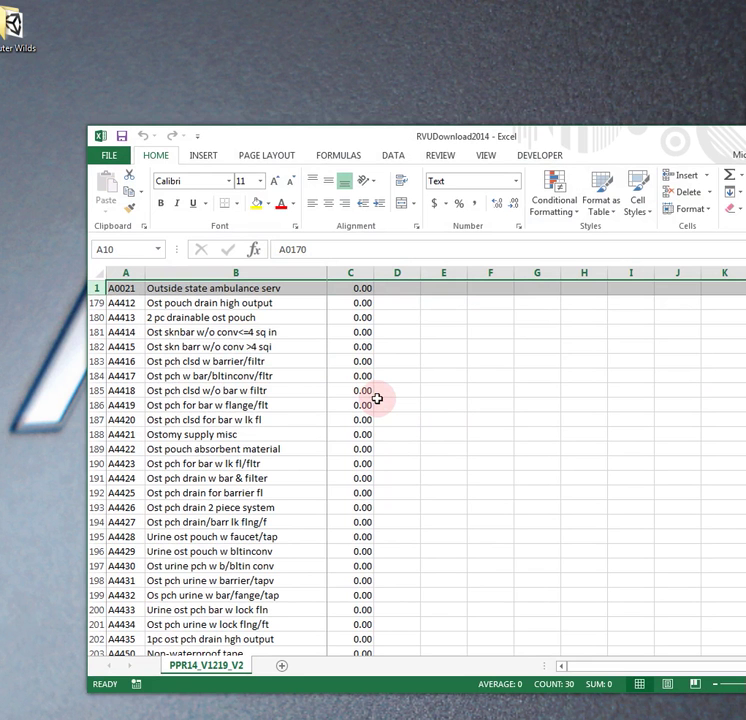
scroll(377, 399, "down", 11)
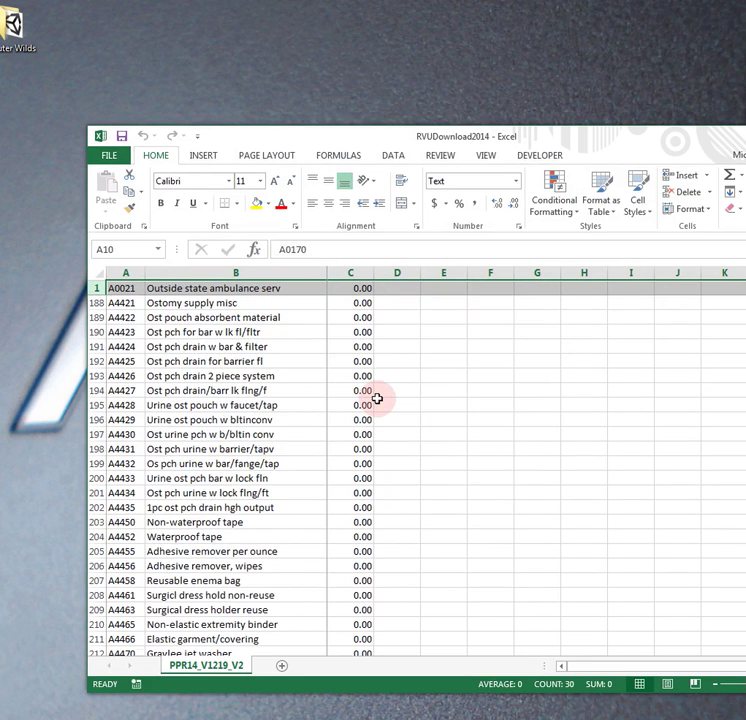